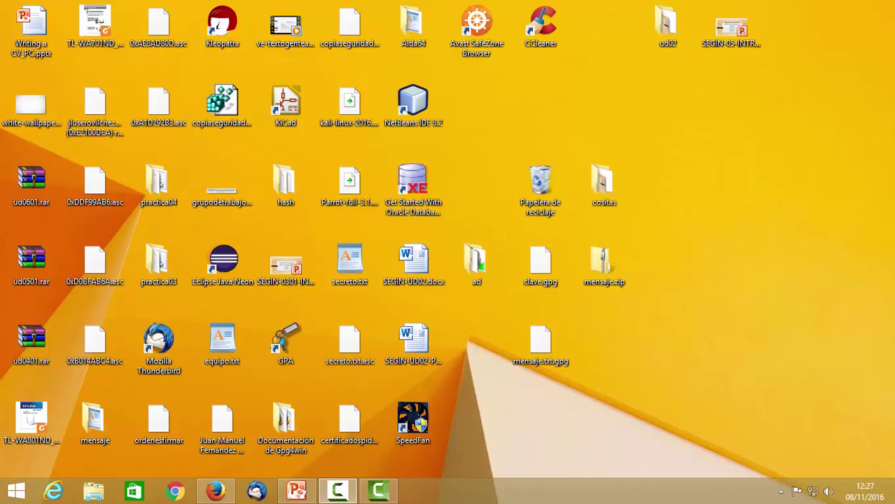
In a new Firefox tab, search 'google drive' and open the Mi unidad folder list
{"action": "left_click", "coordinate": [215, 491]}
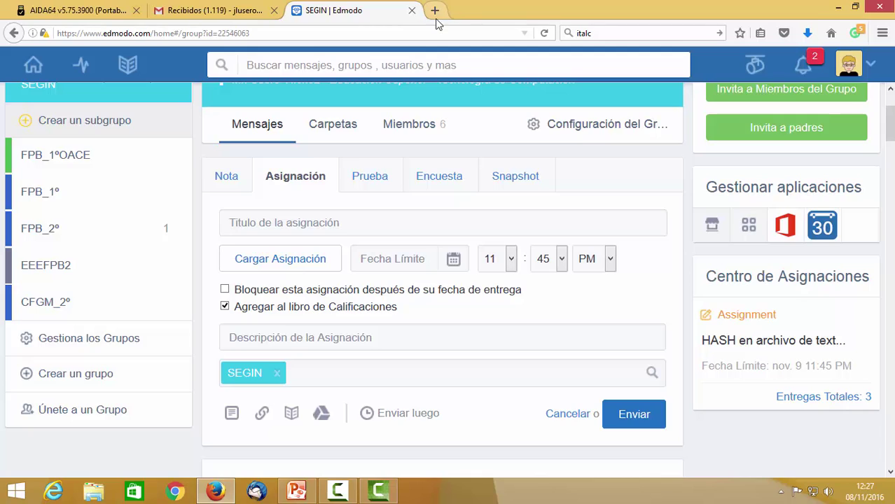
{"action": "left_click", "coordinate": [434, 10]}
{"action": "type", "text": "google drive"}
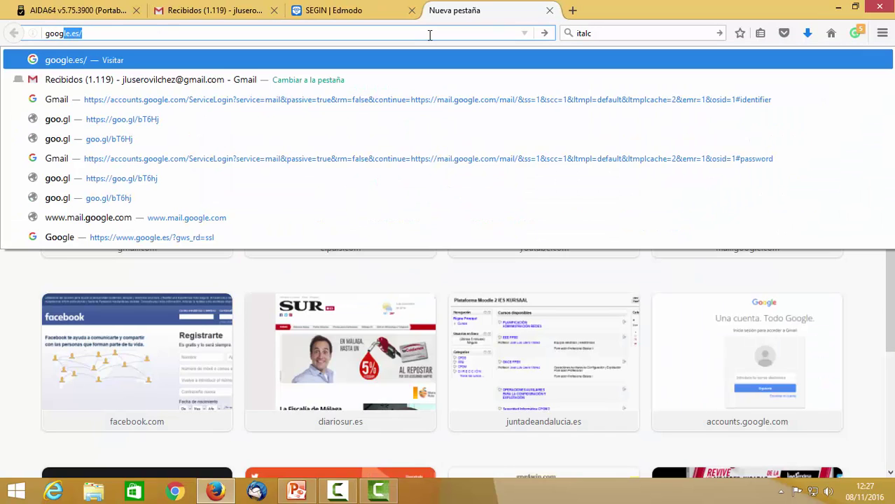
{"action": "key", "text": "Return"}
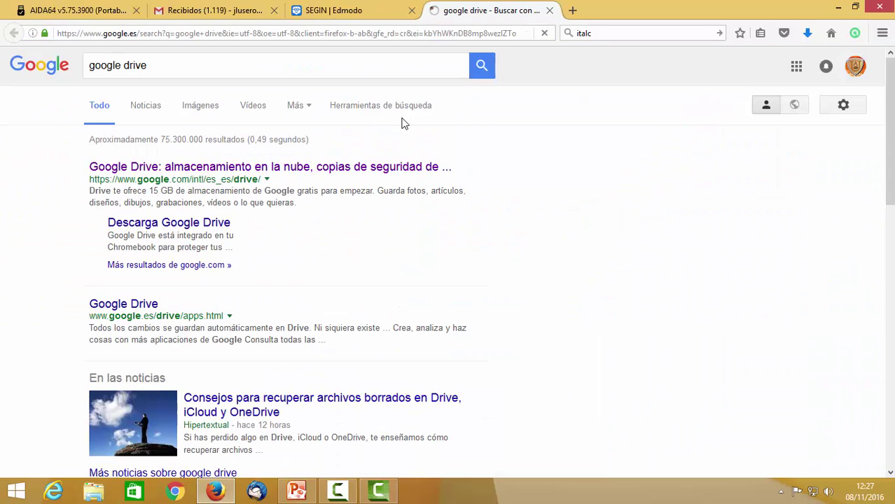
{"action": "left_click", "coordinate": [305, 168]}
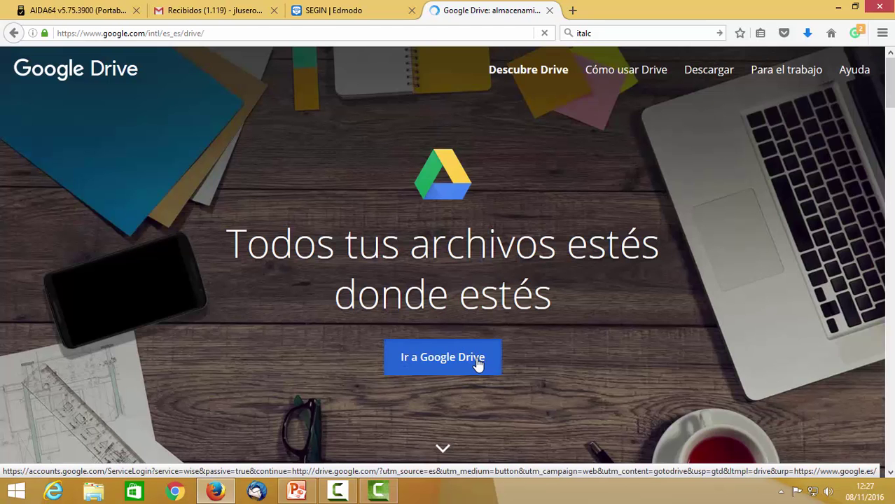
{"action": "left_click", "coordinate": [478, 364]}
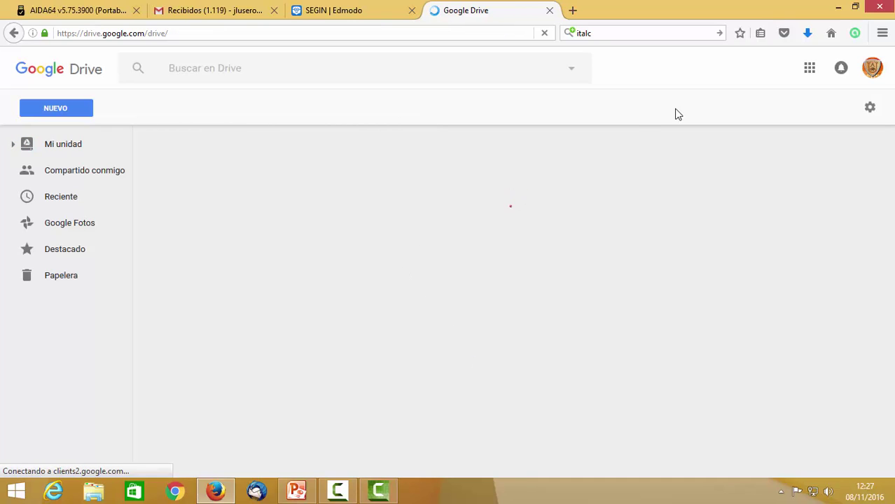
Add a second Google account, entering its e-mail address and the account password
{"action": "left_click", "coordinate": [873, 68]}
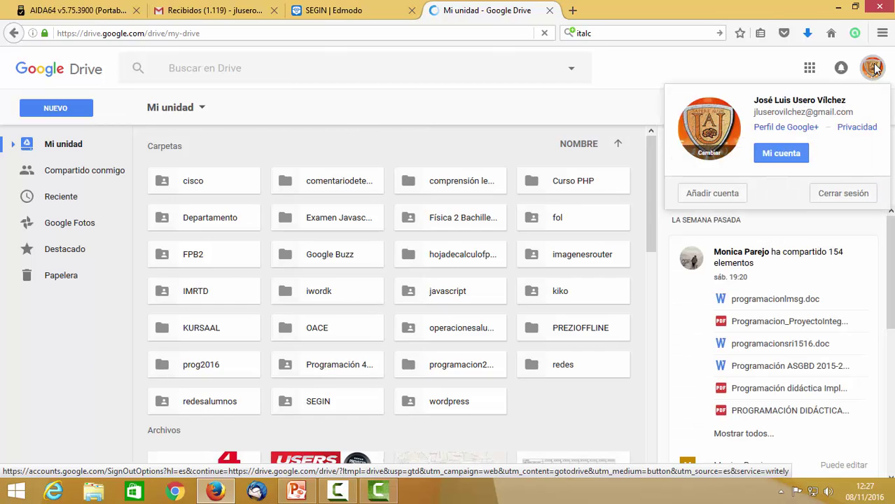
{"action": "left_click", "coordinate": [730, 195]}
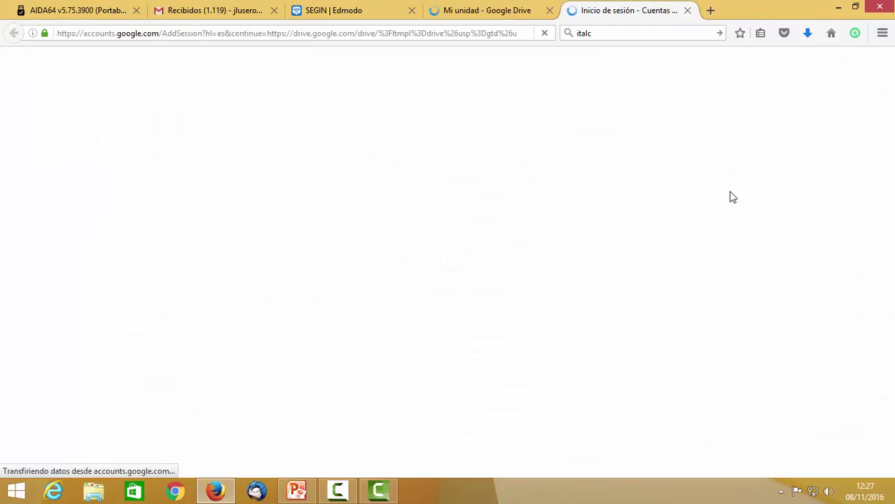
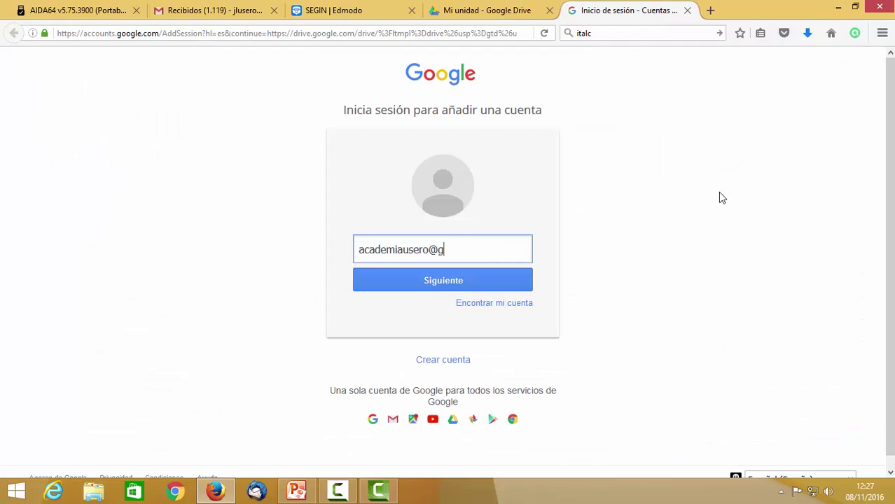
{"action": "key", "text": "Return"}
{"action": "type", "text": "••"}
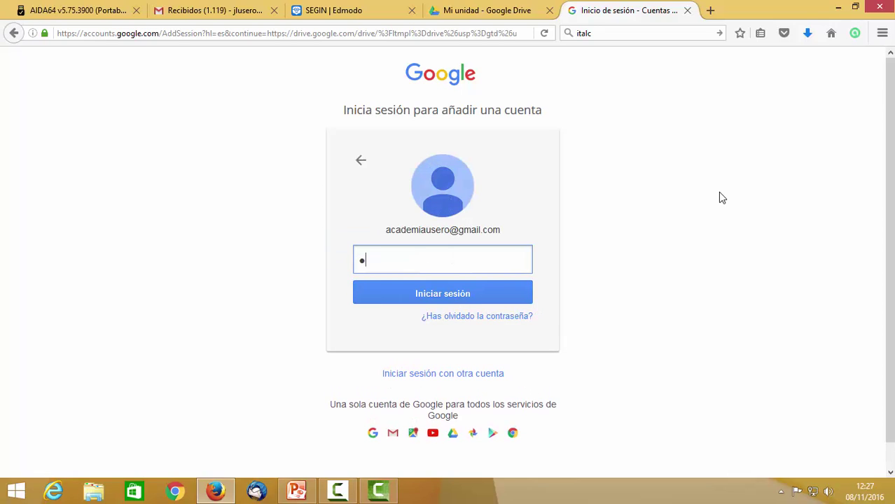
{"action": "key", "text": "BackSpace"}
{"action": "key", "text": "BackSpace"}
{"action": "type", "text": "•••••••••"}
{"action": "key", "text": "Return"}
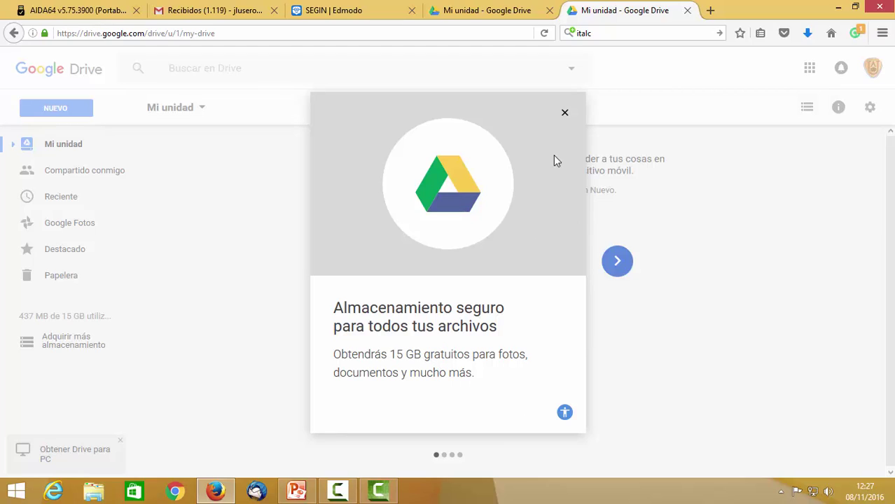
Dismiss the welcome tour and create a new folder named SEGIN
{"action": "left_click", "coordinate": [564, 113]}
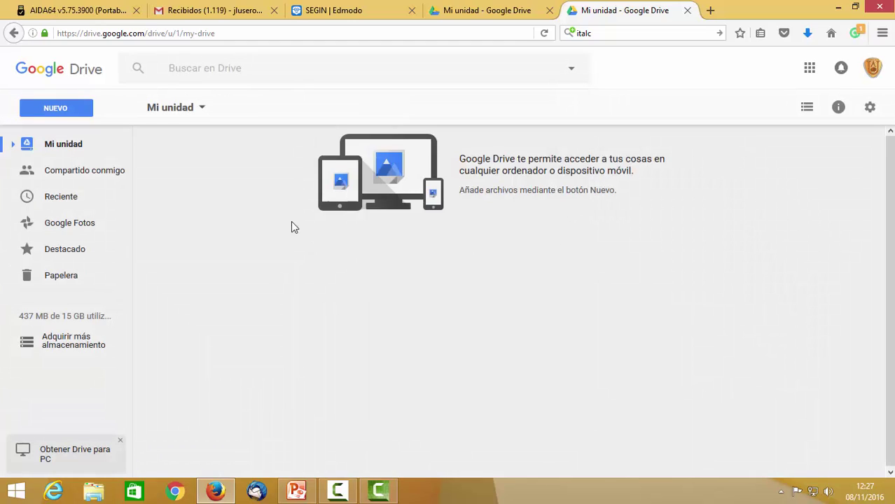
{"action": "right_click", "coordinate": [440, 267]}
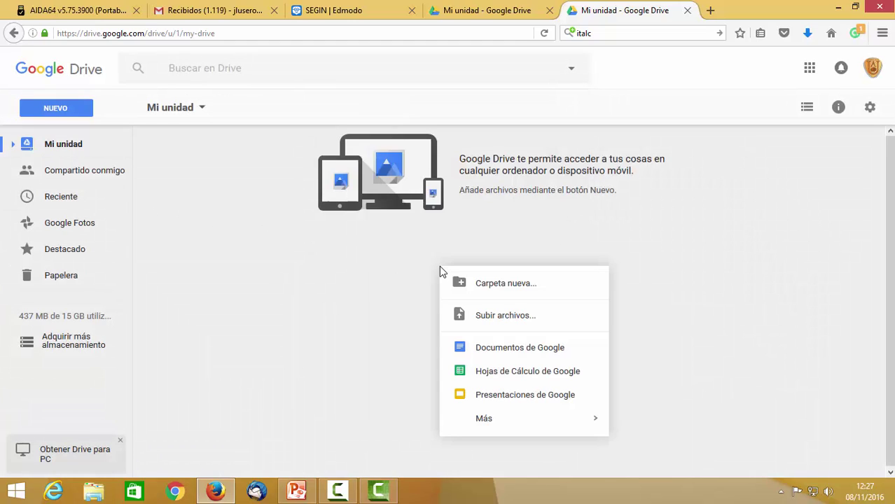
{"action": "left_click", "coordinate": [486, 286]}
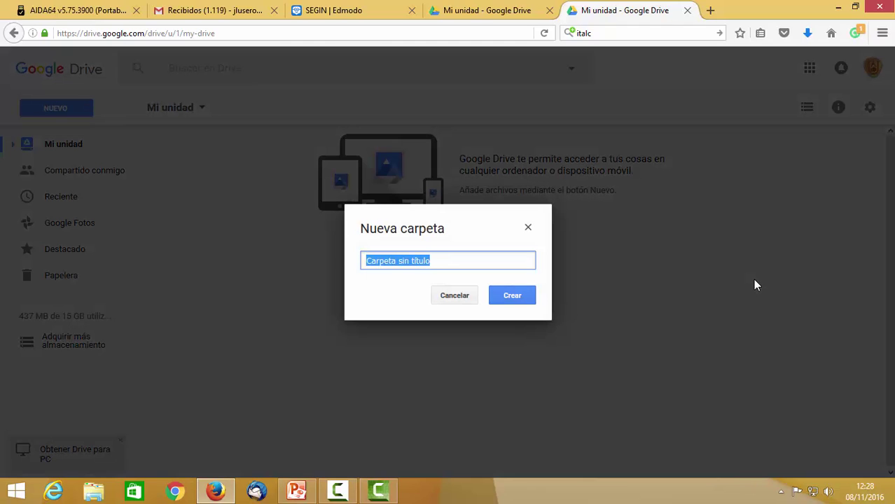
{"action": "type", "text": "SEGIN"}
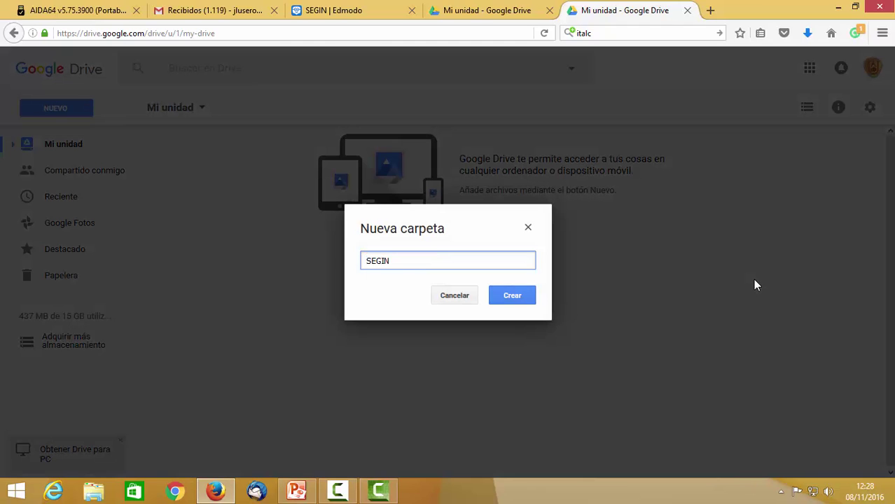
{"action": "left_click", "coordinate": [527, 297]}
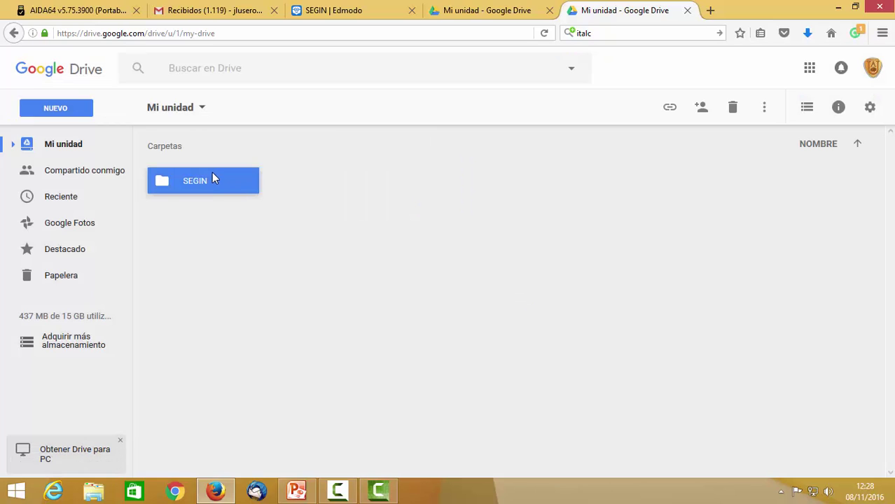
Open the empty SEGIN folder, then return to the top level of Mi unidad
{"action": "double_click", "coordinate": [212, 173]}
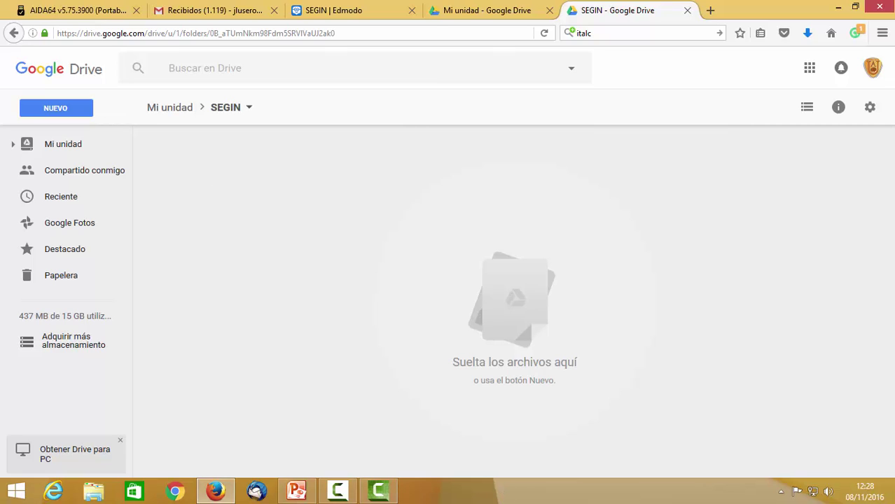
{"action": "left_click", "coordinate": [384, 232]}
{"action": "left_click", "coordinate": [870, 108]}
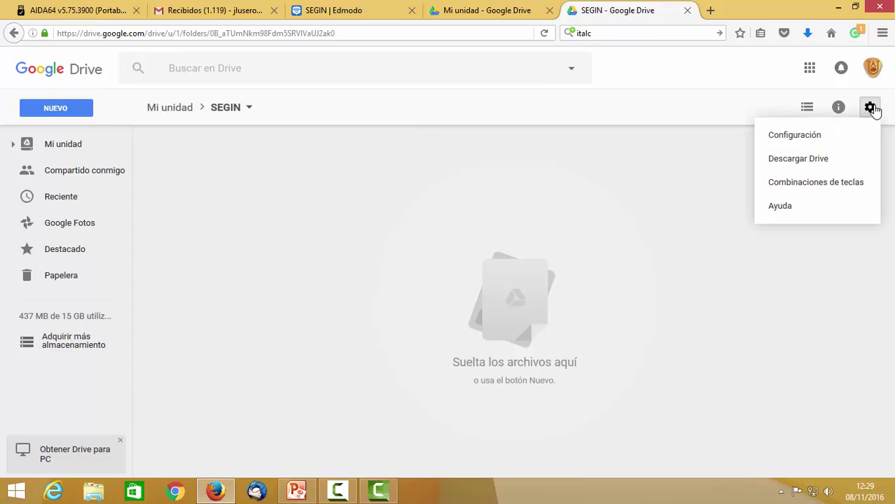
{"action": "left_click", "coordinate": [870, 108]}
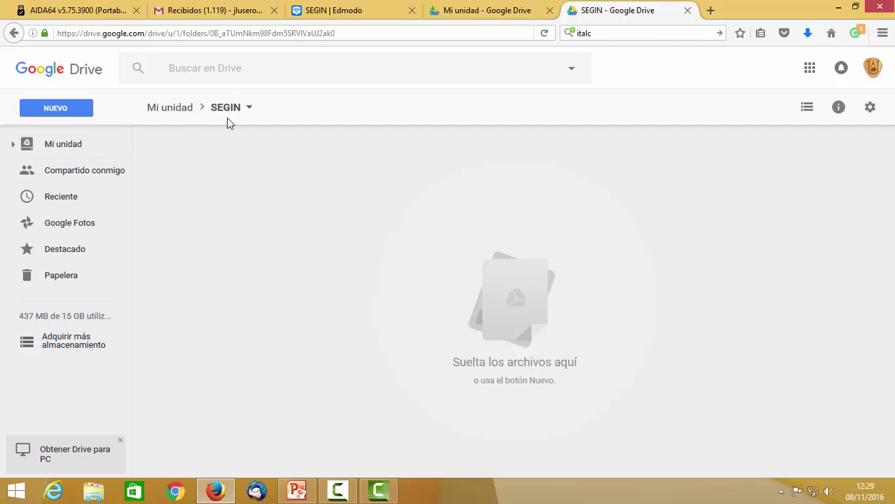
{"action": "left_click", "coordinate": [61, 147]}
Open SEGIN's sharing dialog and add the first two recipients by their e-mail addresses
{"action": "right_click", "coordinate": [195, 183]}
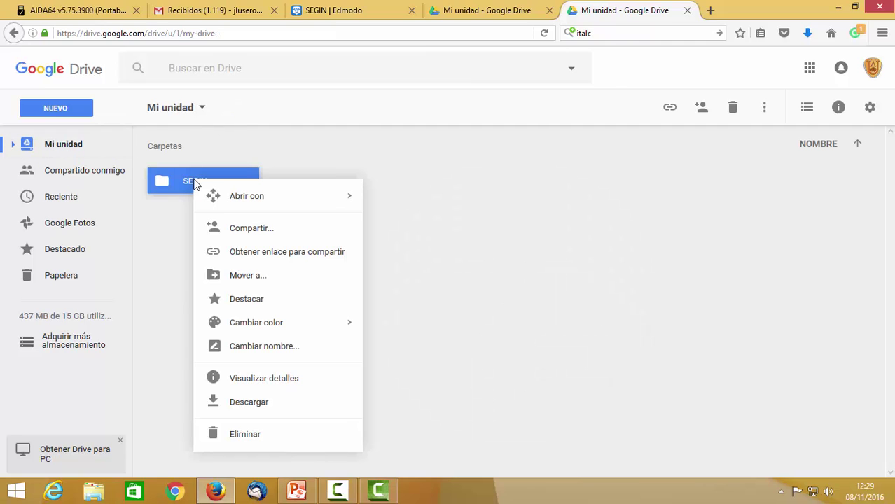
{"action": "left_click", "coordinate": [283, 234]}
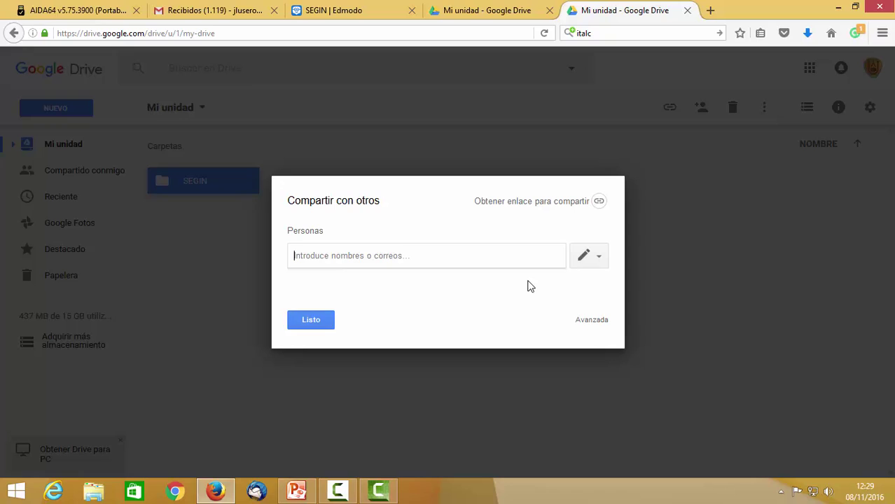
{"action": "type", "text": "NACHO"}
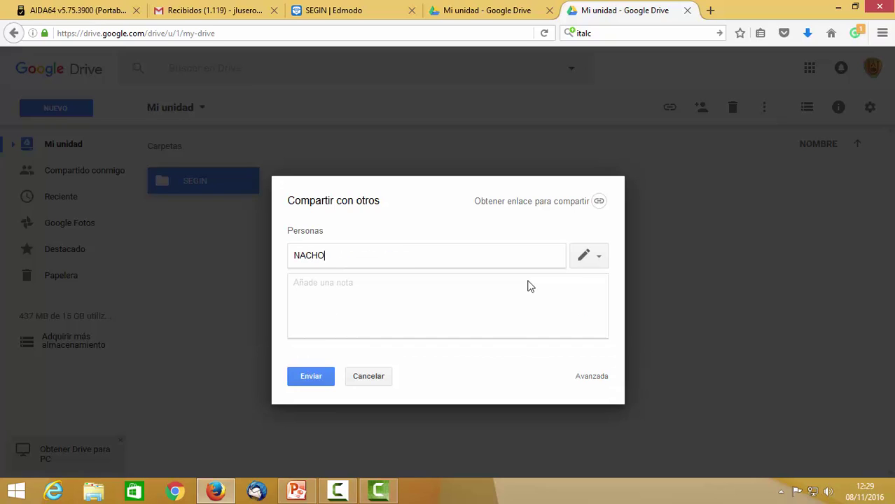
{"action": "key", "text": "BackSpace"}
{"action": "key", "text": "BackSpace"}
{"action": "key", "text": "BackSpace"}
{"action": "key", "text": "BackSpace"}
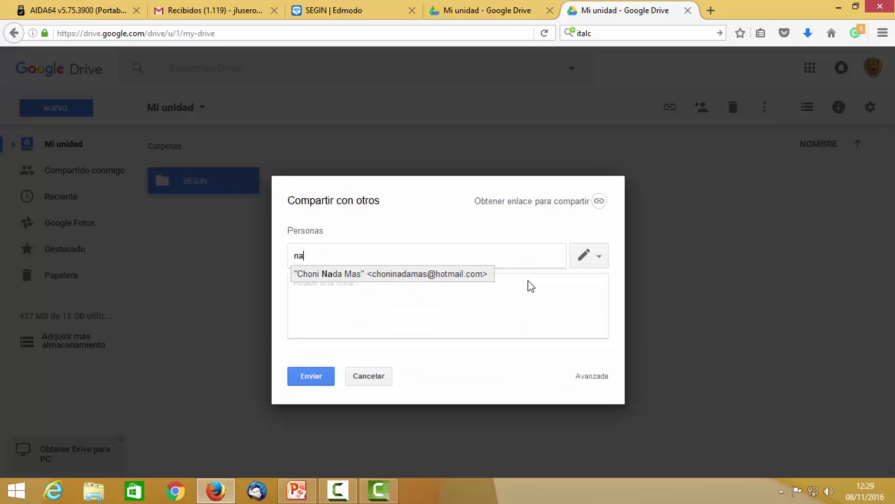
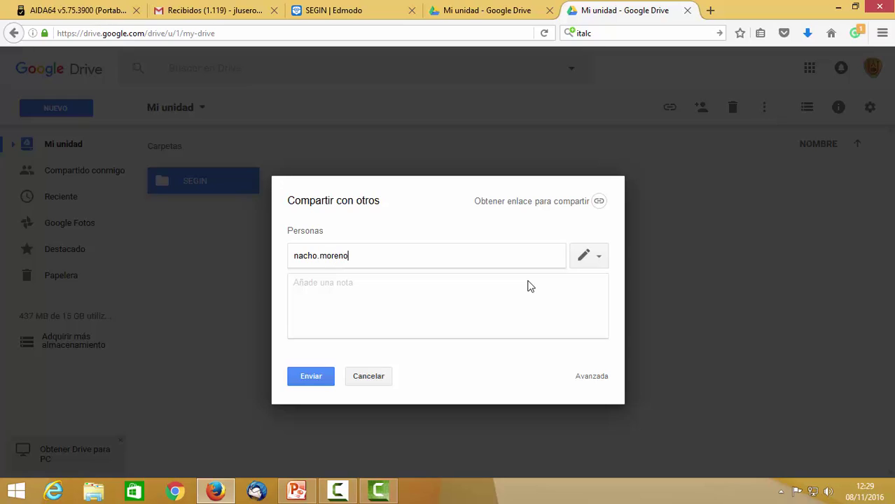
{"action": "key", "text": "Return"}
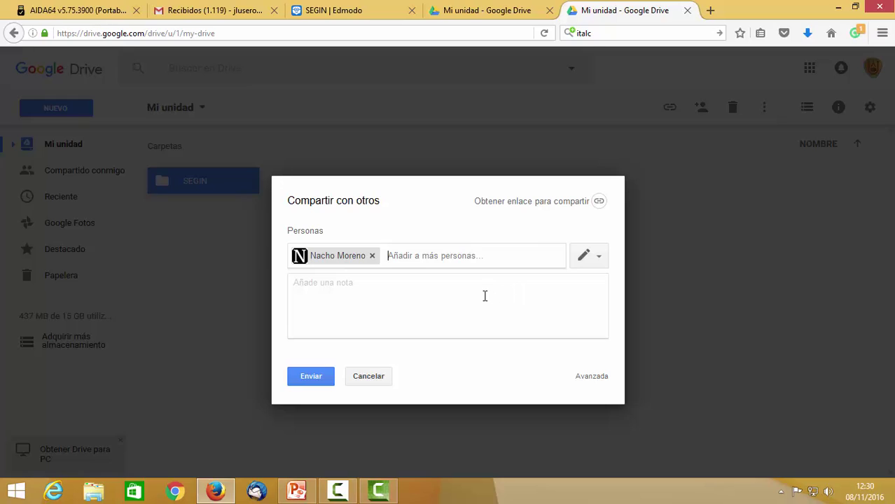
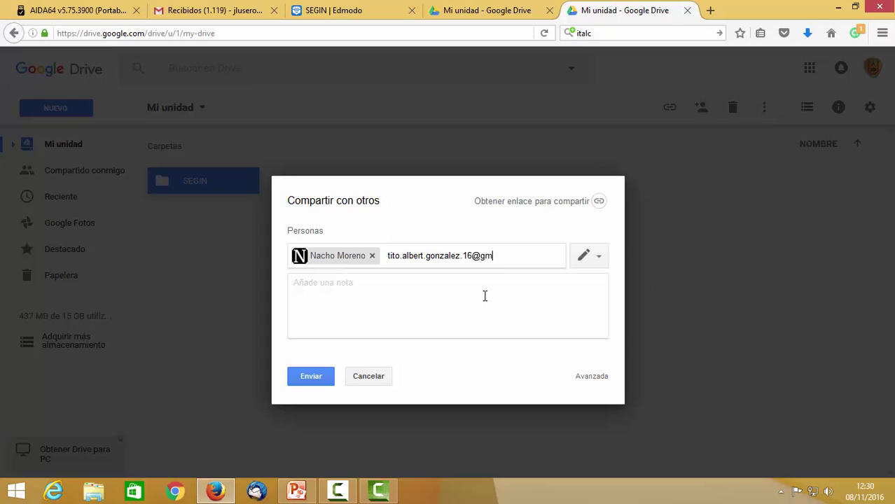
{"action": "key", "text": "Return"}
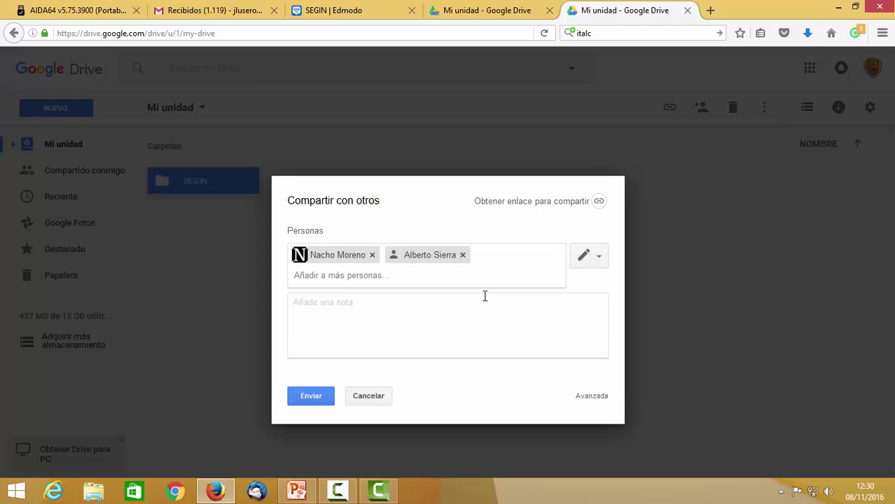
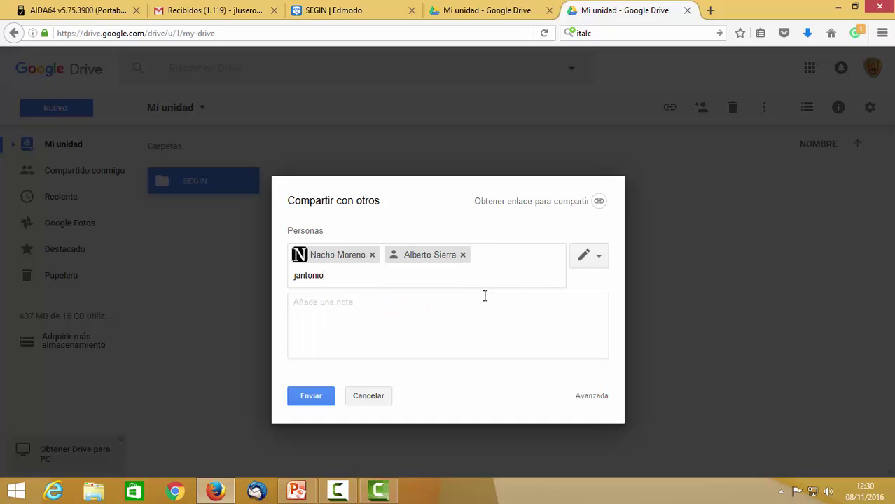
Add the third, fourth and fifth recipients' e-mail addresses to the sharing list
{"action": "key", "text": "Return"}
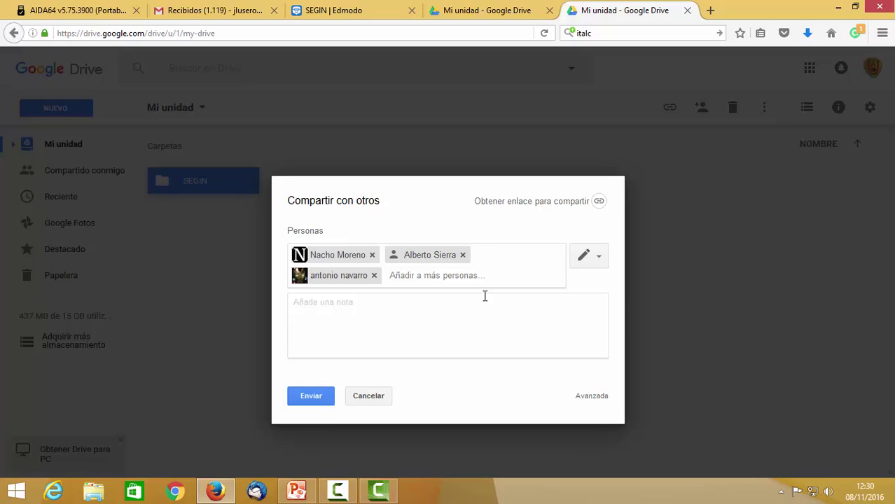
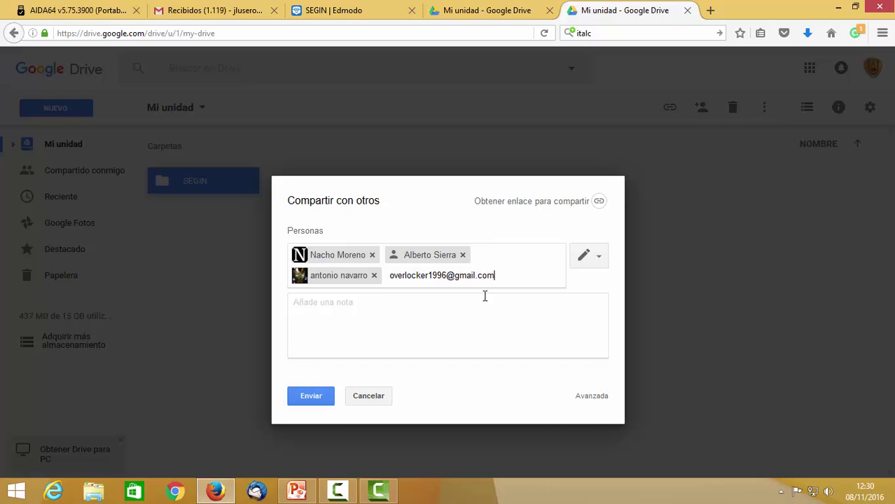
{"action": "key", "text": "Return"}
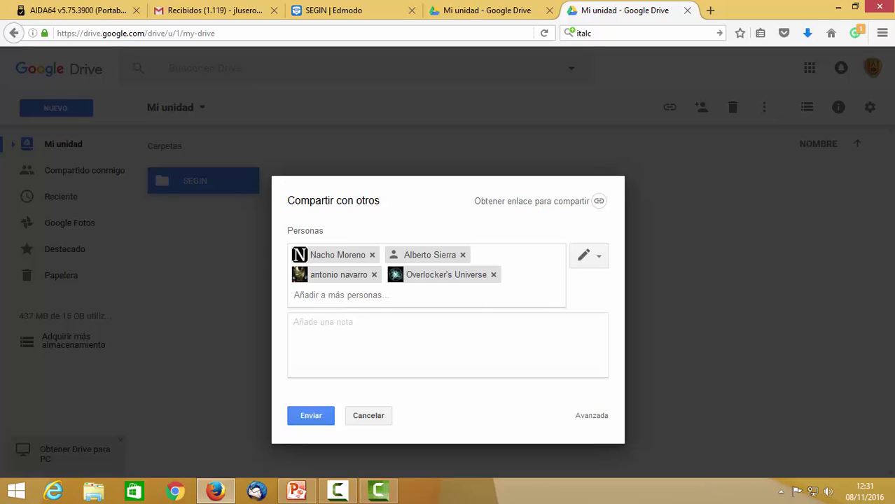
{"action": "key", "text": "ctrl+v"}
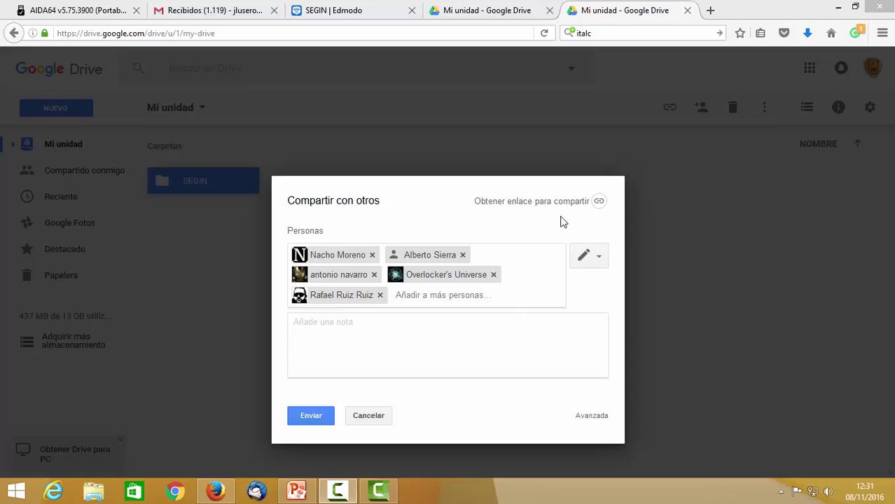
{"action": "left_click", "coordinate": [440, 328]}
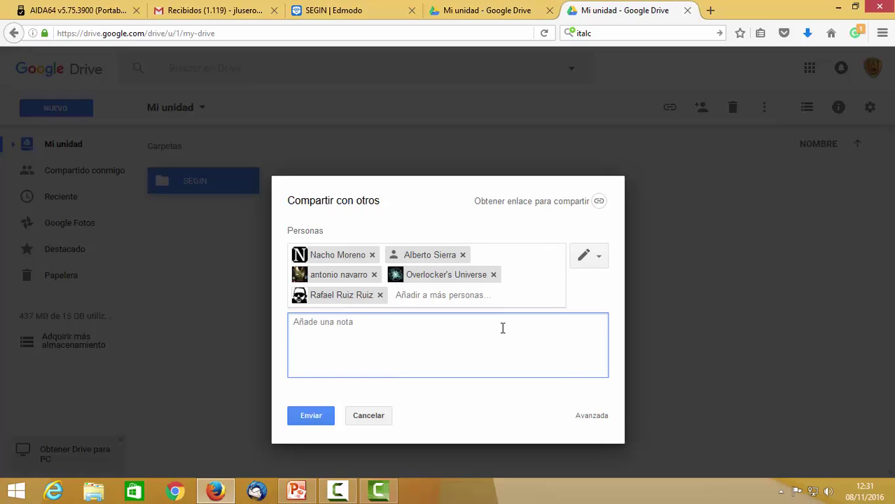
Write the note 'Aquí vamos a compartir todos los contenidos…', mentioning backup if computer, pen or Edmodo fail
{"action": "type", "text": "Aquí vamos a compartir to"}
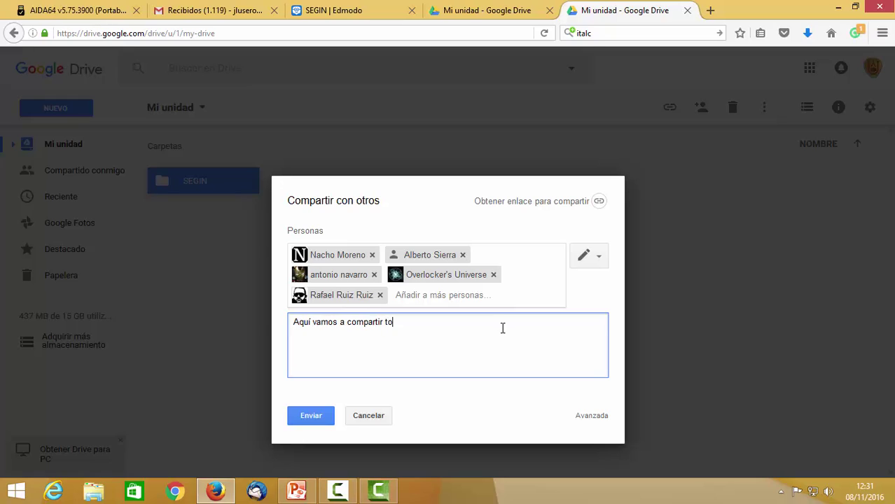
{"action": "type", "text": "dos los contenidos y también"}
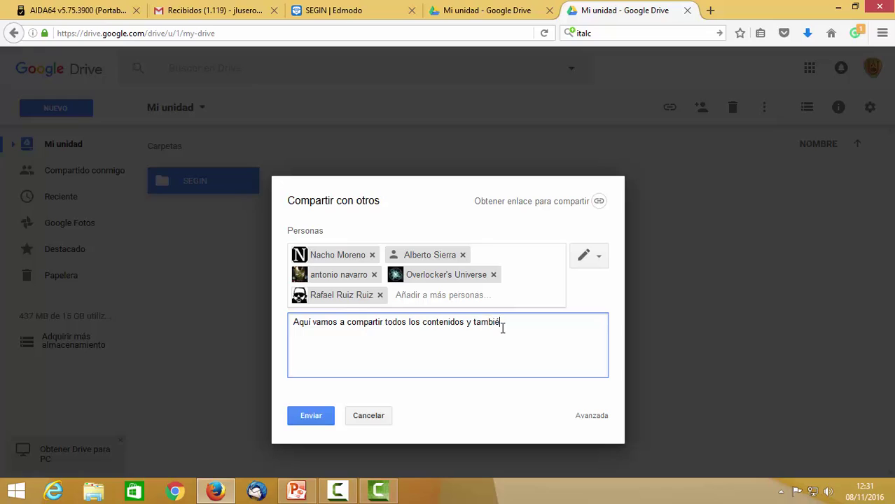
{"action": "type", "text": " nos servirá de copia de seg"}
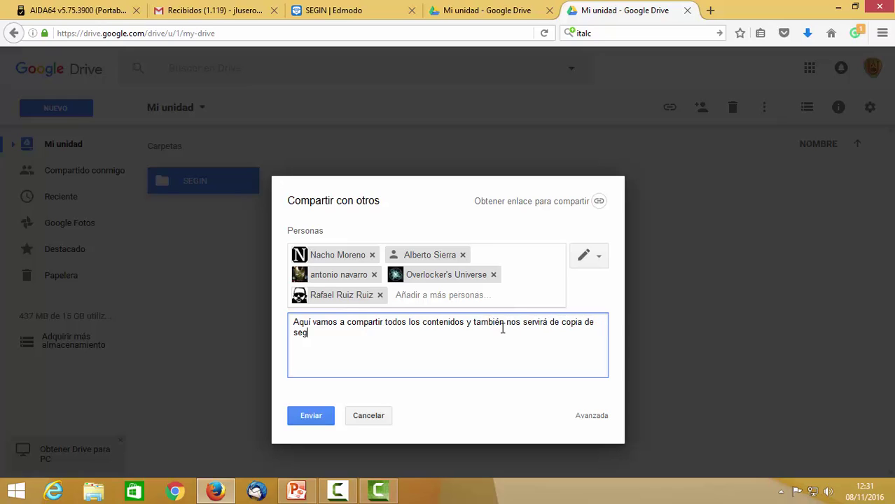
{"action": "type", "text": "uridad por si nos falla el orden"}
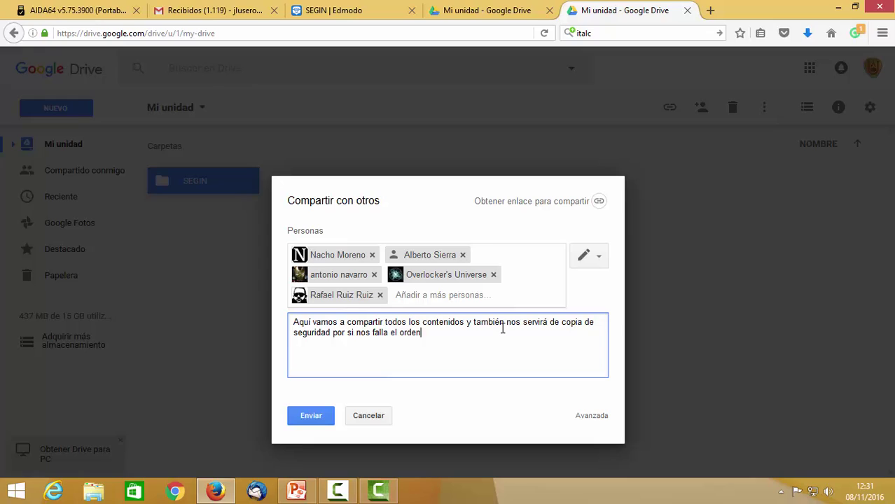
{"action": "type", "text": "ador. el pen o ED"}
{"action": "key", "text": "BackSpace"}
{"action": "type", "text": "dmodo."}
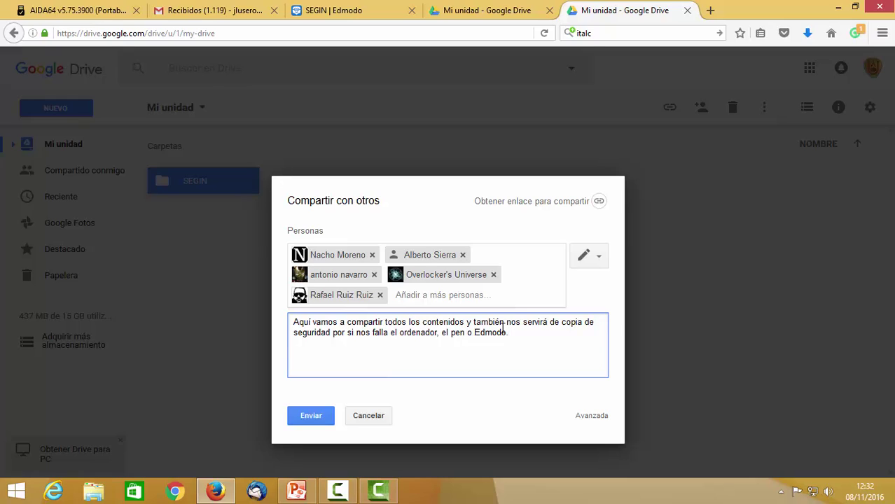
Send the share invitation to all five recipients, then check the SEGIN folder's context menu
{"action": "left_click", "coordinate": [308, 420]}
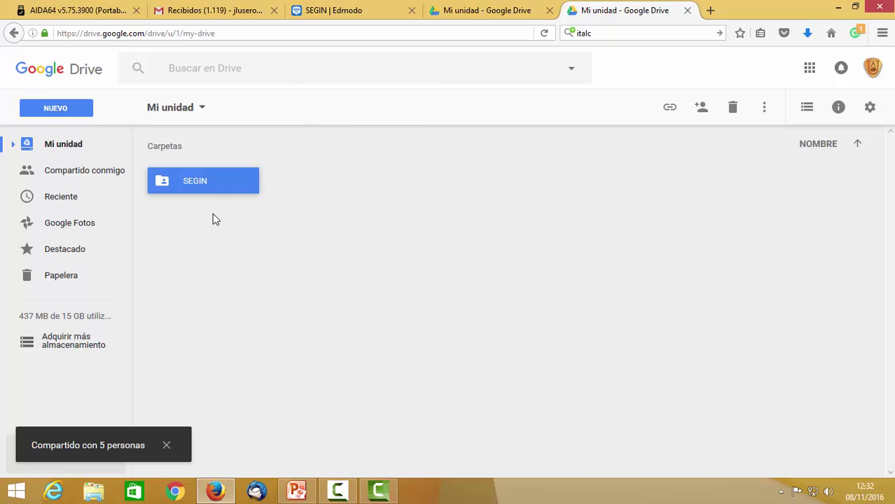
{"action": "right_click", "coordinate": [210, 187]}
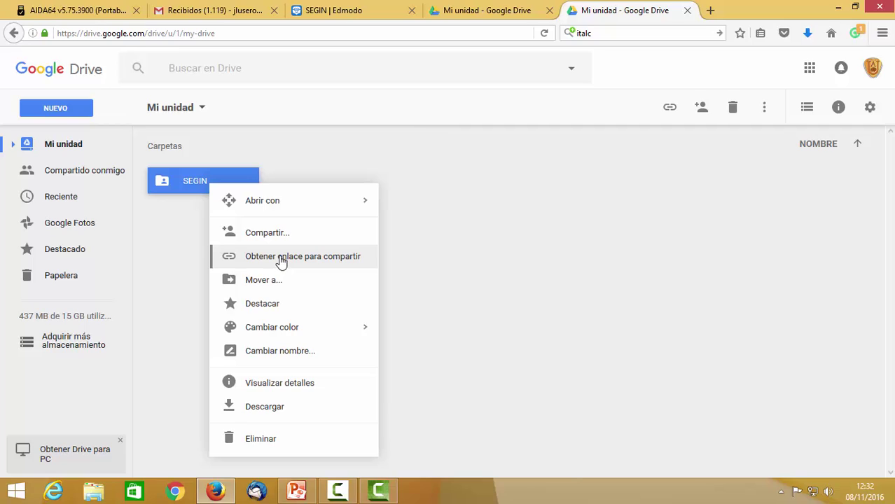
{"action": "mouse_move", "coordinate": [297, 202]}
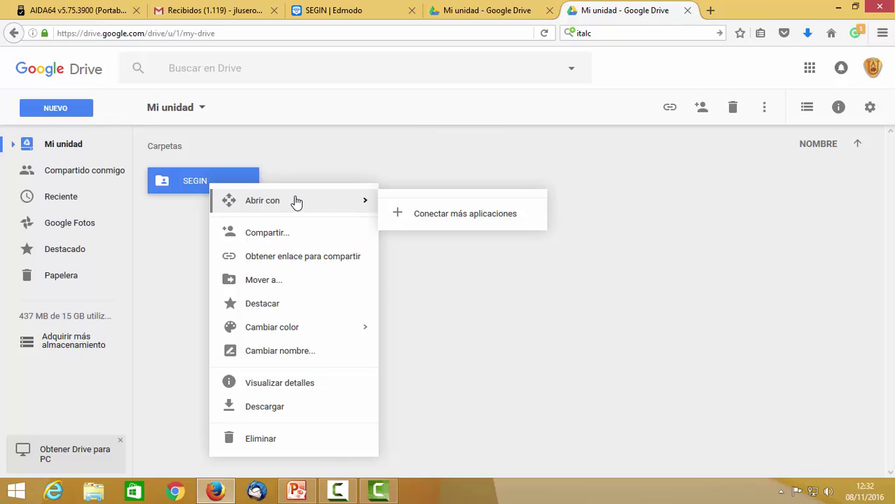
{"action": "left_click", "coordinate": [325, 161]}
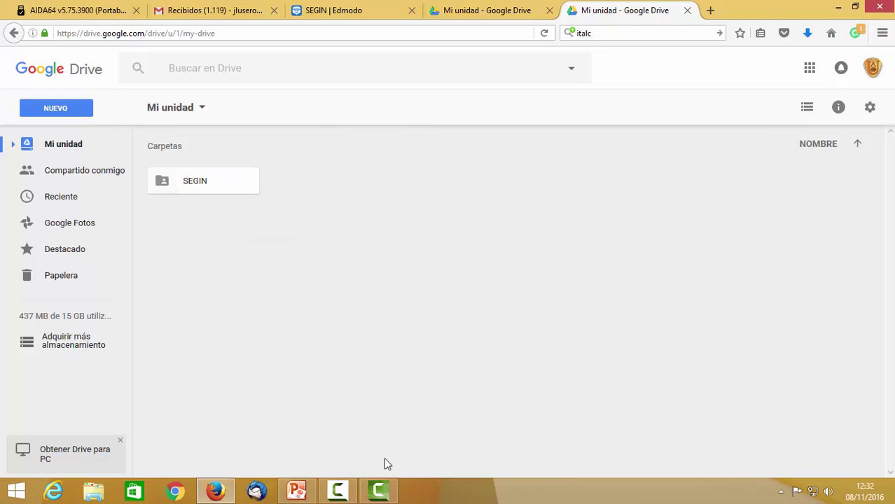